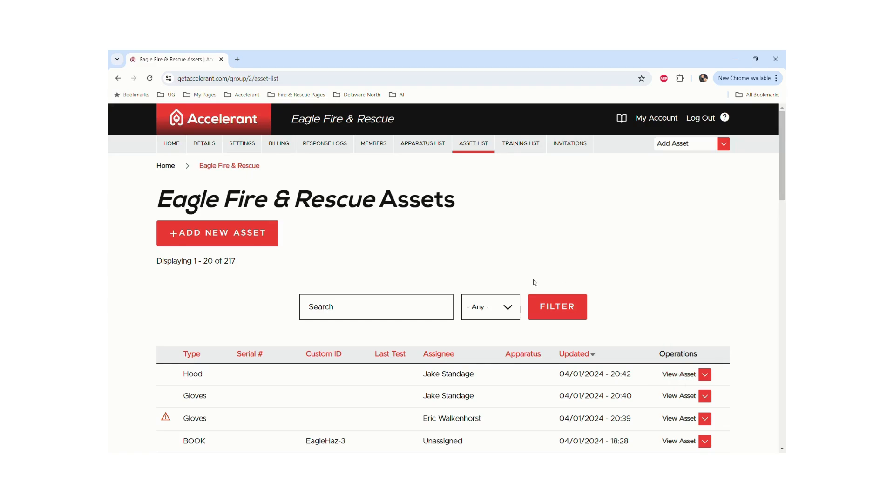
Start a new asset for Eagle Fire & Rescue and add an asset section to its asset check.
{"action": "left_click", "coordinate": [224, 233]}
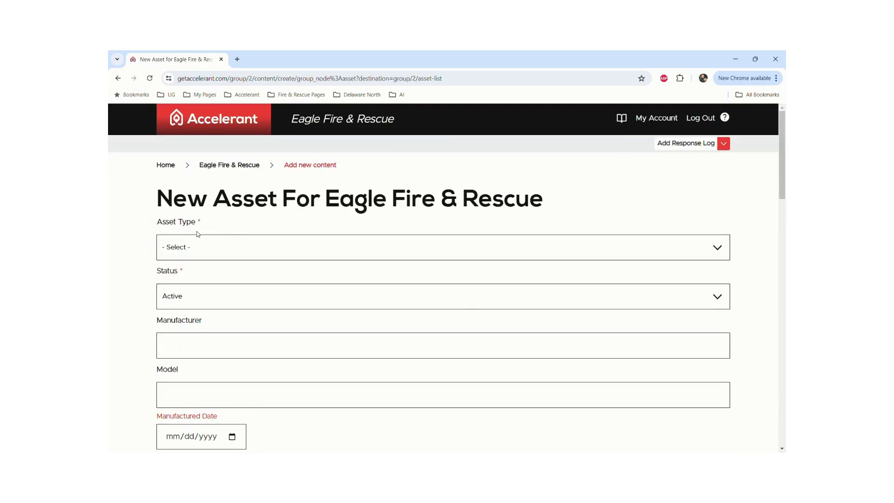
{"action": "scroll", "coordinate": [267, 348], "scroll_direction": "down", "scroll_amount": 10}
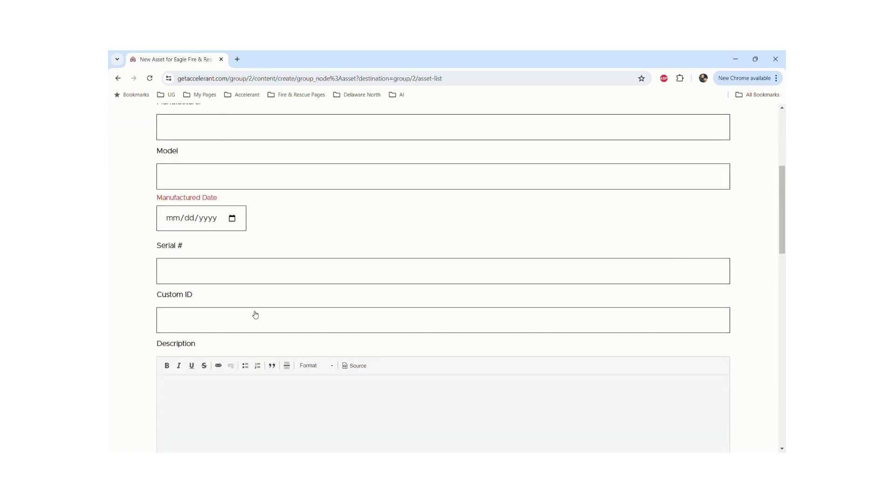
{"action": "scroll", "coordinate": [255, 315], "scroll_direction": "down", "scroll_amount": 2}
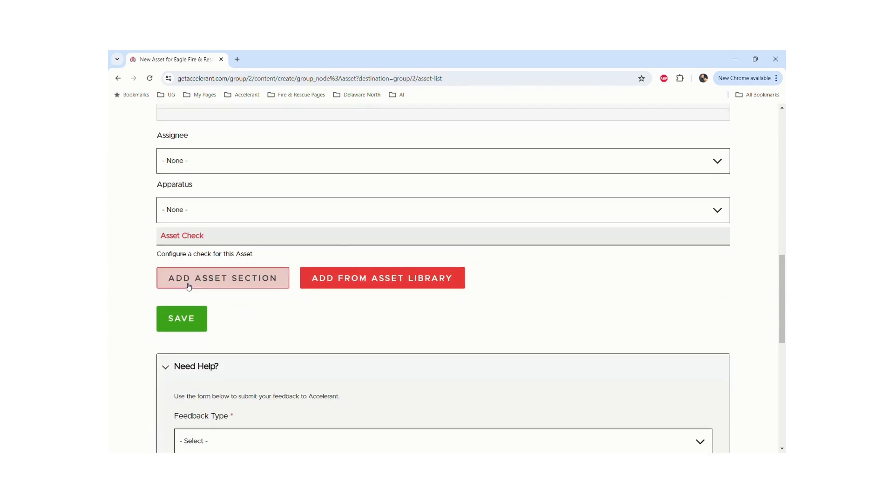
{"action": "left_click", "coordinate": [216, 276]}
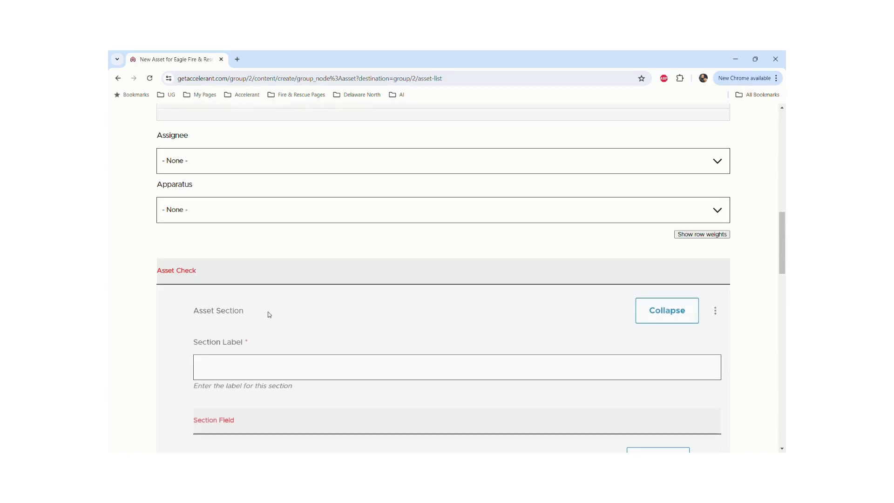
Label the section "Back Pack" and its first asset field "Ensure straps and buckles are free from damage or tears".
{"action": "scroll", "coordinate": [291, 308], "scroll_direction": "down", "scroll_amount": 3}
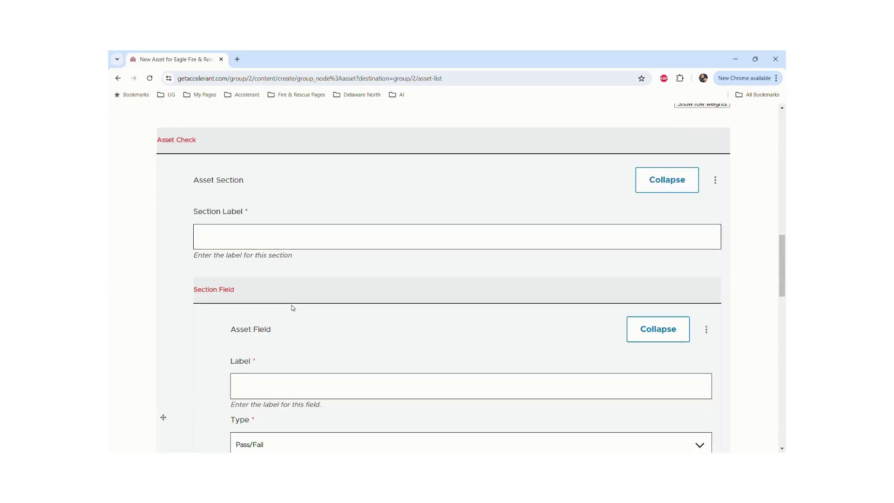
{"action": "left_click", "coordinate": [302, 243]}
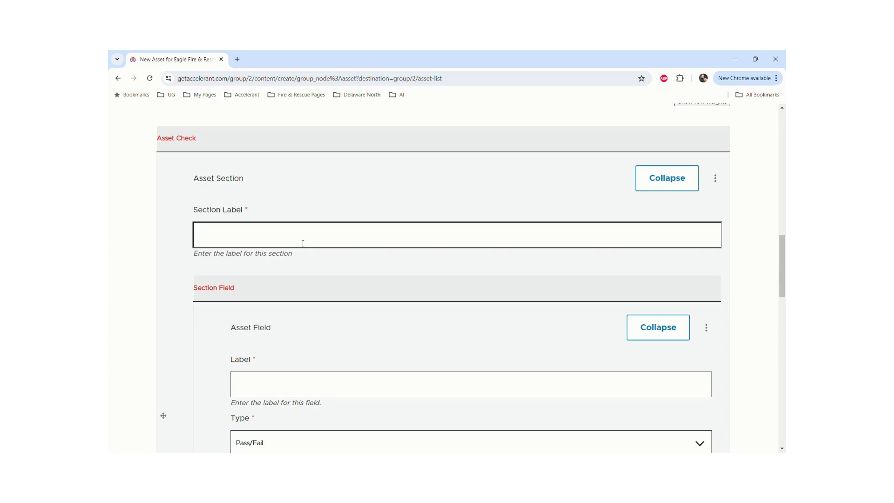
{"action": "type", "text": "Back Pack"}
{"action": "scroll", "coordinate": [303, 240], "scroll_direction": "down", "scroll_amount": 1}
{"action": "left_click", "coordinate": [302, 342]}
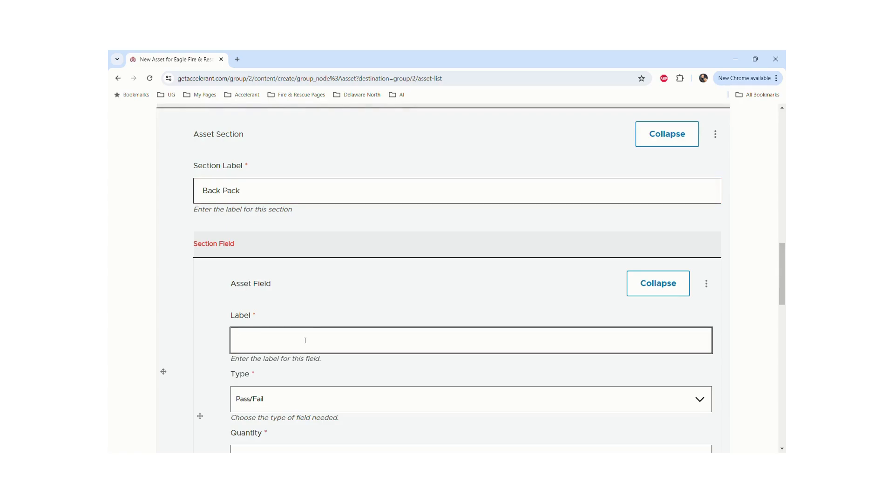
{"action": "type", "text": "Ensure straps and buckles ar"}
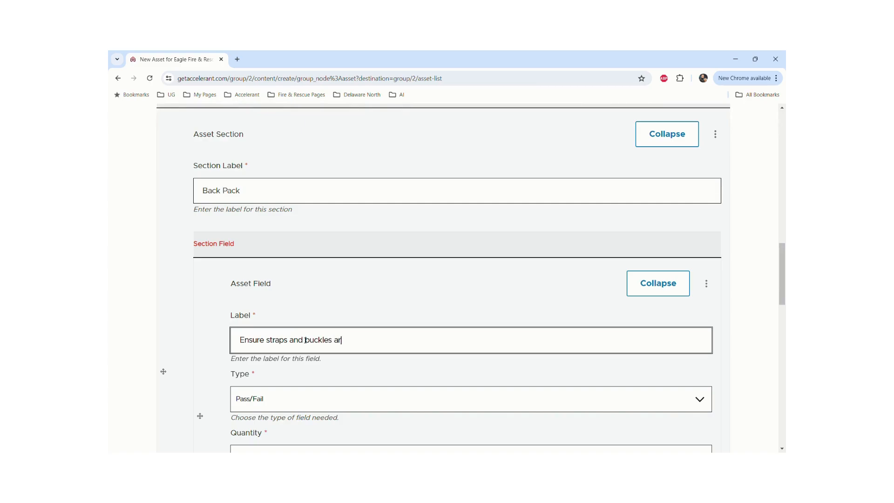
{"action": "type", "text": "e free from damage or tears"}
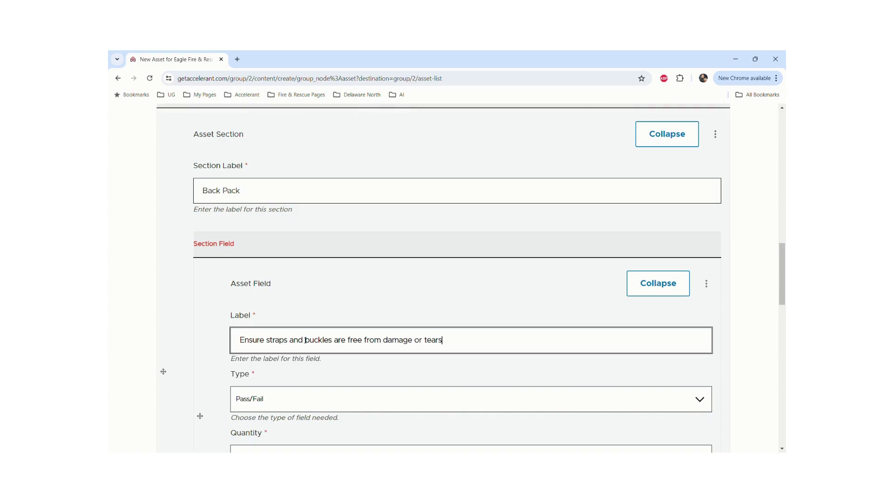
Set the asset field's type to Short Text and change its label to "Enter cylinder PSI".
{"action": "scroll", "coordinate": [372, 277], "scroll_direction": "down", "scroll_amount": 3}
{"action": "left_click", "coordinate": [286, 268]}
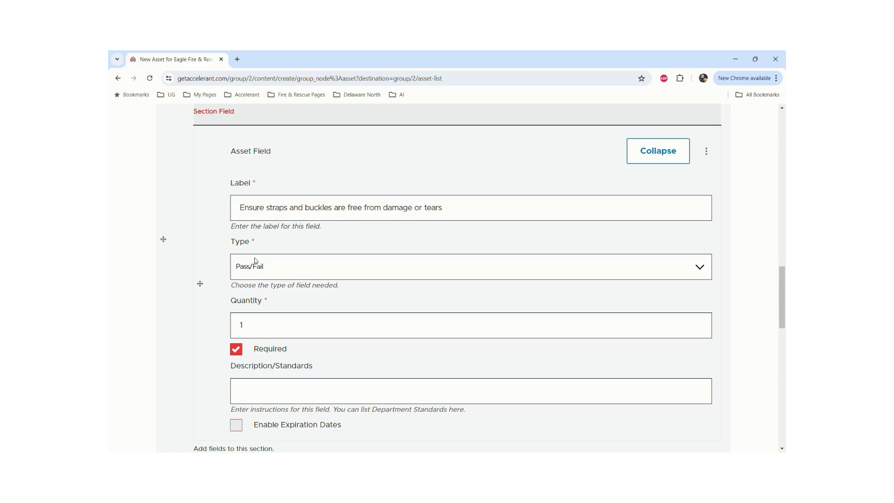
{"action": "left_click", "coordinate": [261, 301]}
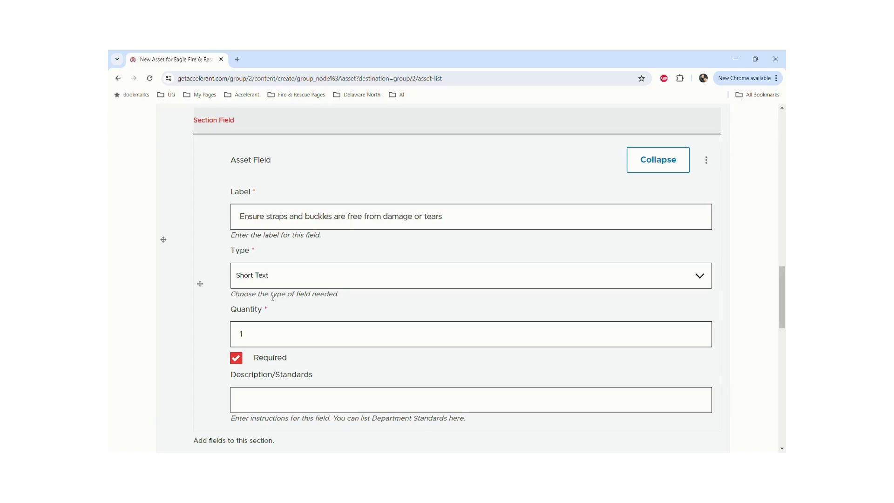
{"action": "left_click_drag", "start_coordinate": [445, 217], "coordinate": [143, 216]}
{"action": "type", "text": "Enter"}
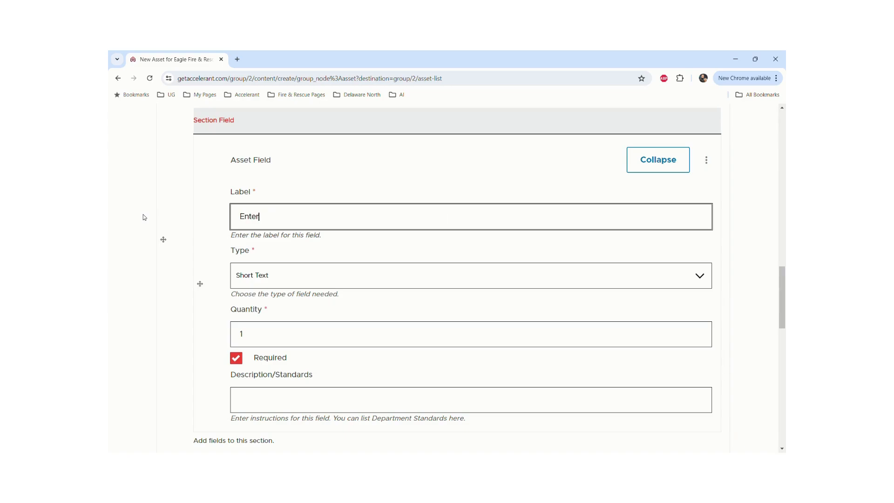
{"action": "type", "text": " cylinder PSI"}
Set the asset field's type to Long Text and change its label to "Inspection summary".
{"action": "left_click", "coordinate": [249, 275]}
{"action": "left_click", "coordinate": [254, 304]}
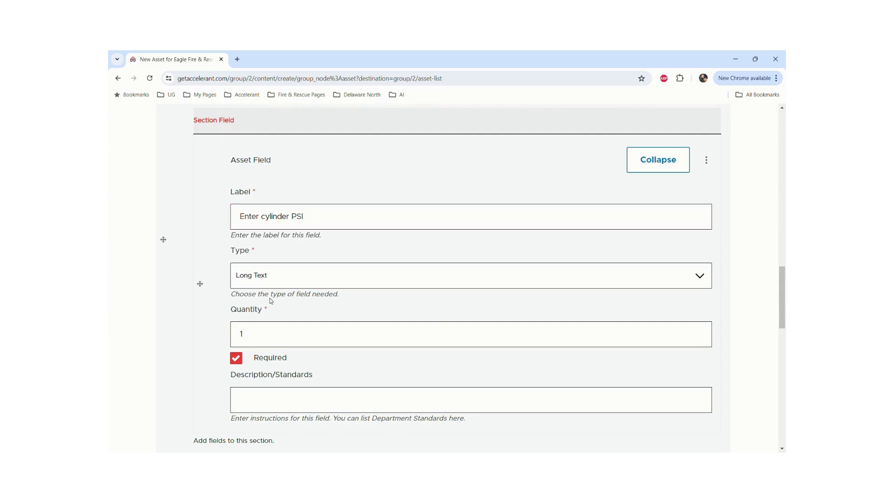
{"action": "left_click_drag", "start_coordinate": [305, 217], "coordinate": [220, 224]}
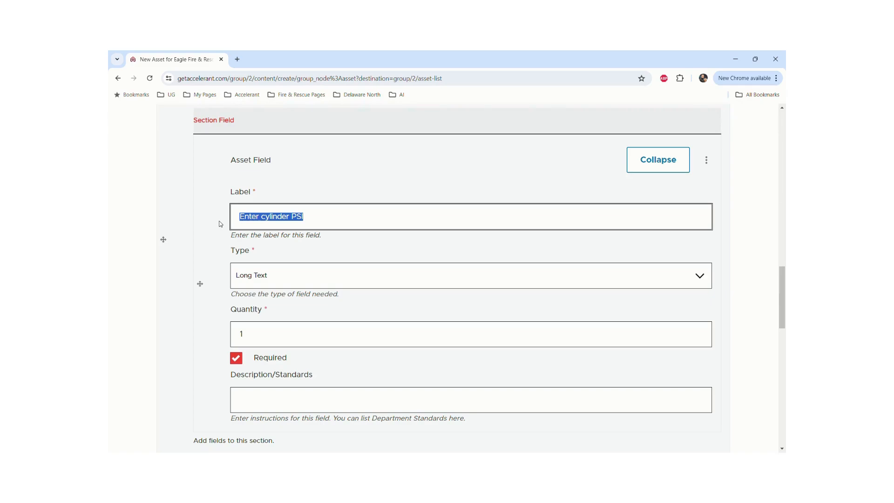
{"action": "type", "text": "Insp"}
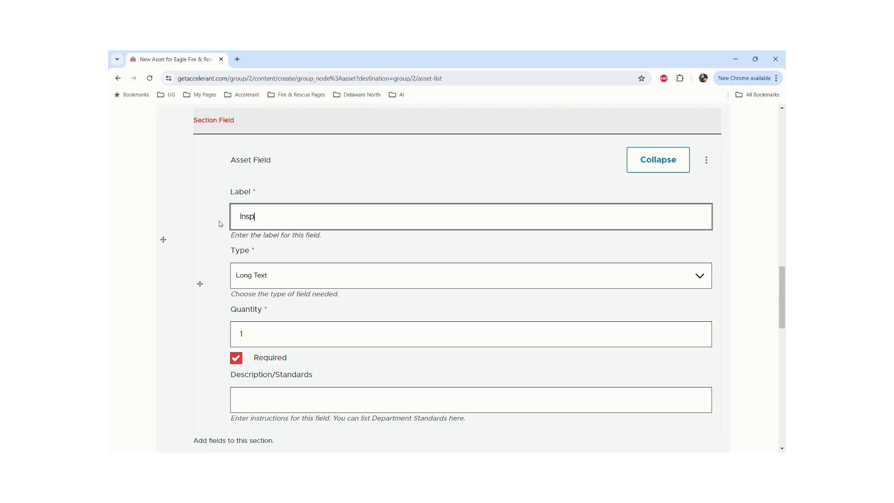
{"action": "type", "text": "ection summary"}
Try quantities of 2 and 3 for the asset field.
{"action": "scroll", "coordinate": [219, 286], "scroll_direction": "down", "scroll_amount": 1}
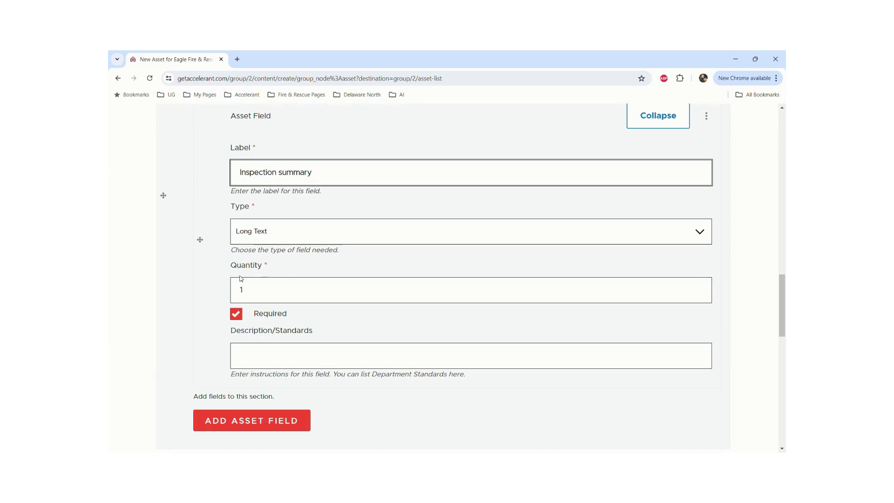
{"action": "left_click", "coordinate": [269, 297]}
{"action": "type", "text": "2"}
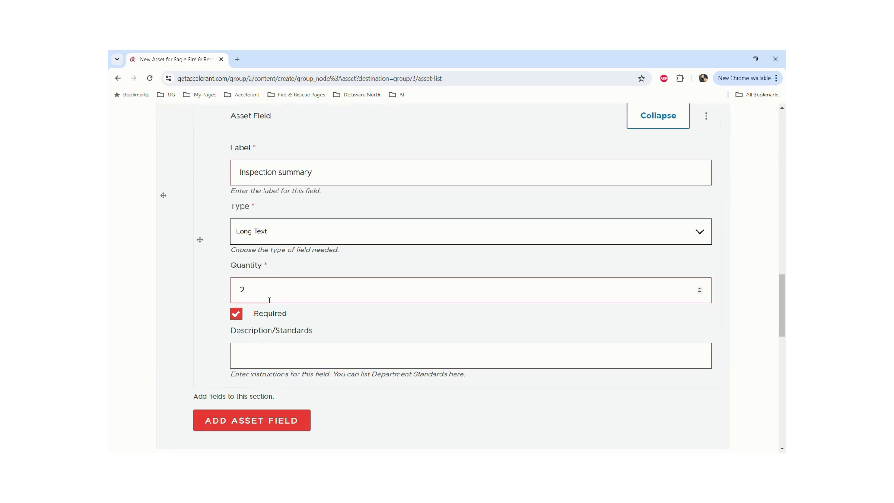
{"action": "type", "text": "3"}
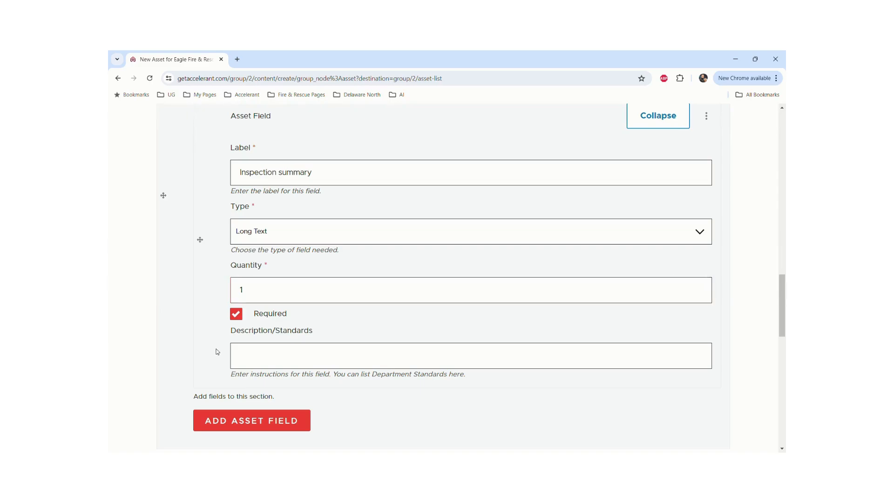
Enter "Straps and buckles should be free from damage" as the field's description/standards and set its type to Pass/Fail.
{"action": "left_click", "coordinate": [305, 356]}
{"action": "scroll", "coordinate": [310, 359], "scroll_direction": "down", "scroll_amount": 2}
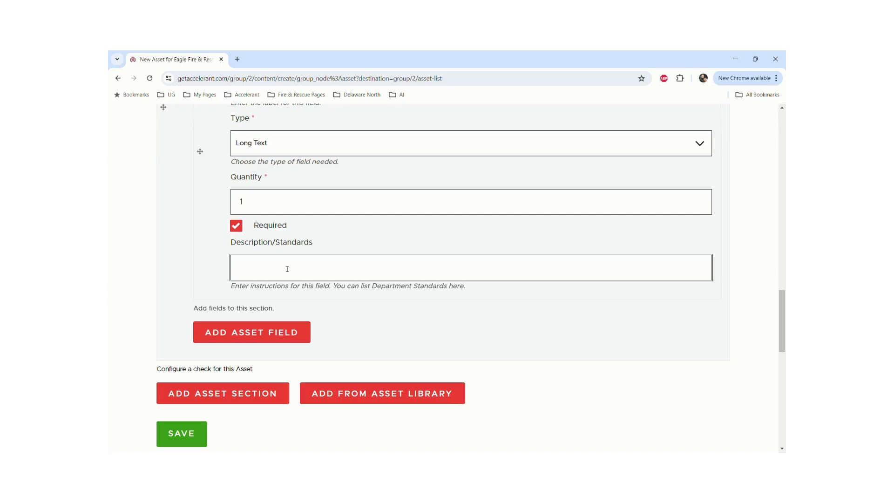
{"action": "type", "text": "Straps and buckles should be "}
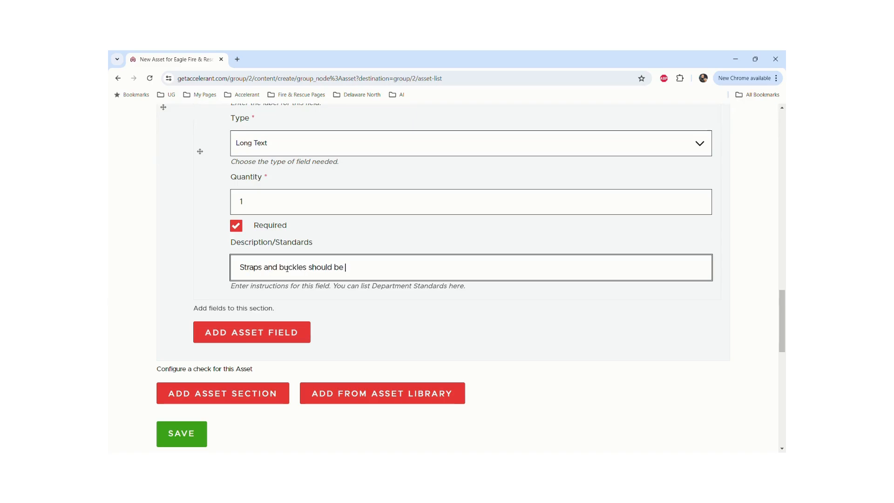
{"action": "type", "text": "free from damage"}
{"action": "left_click", "coordinate": [364, 328]}
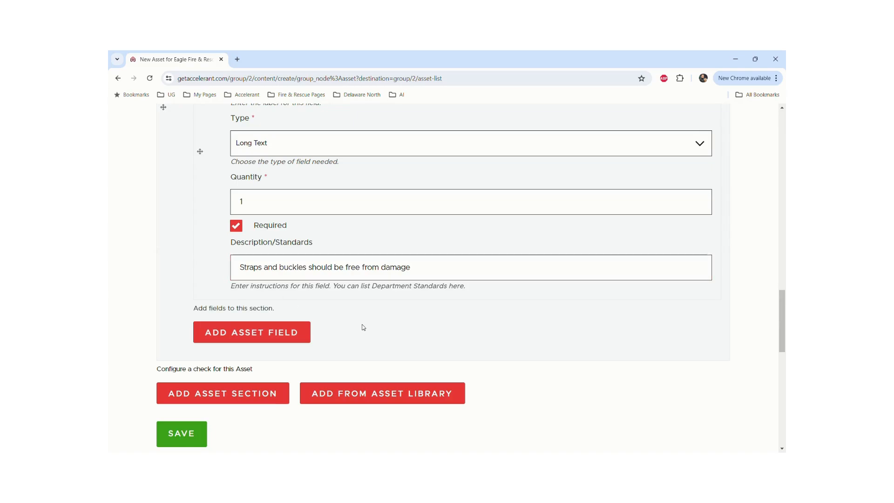
{"action": "left_click", "coordinate": [293, 146]}
{"action": "left_click", "coordinate": [275, 162]}
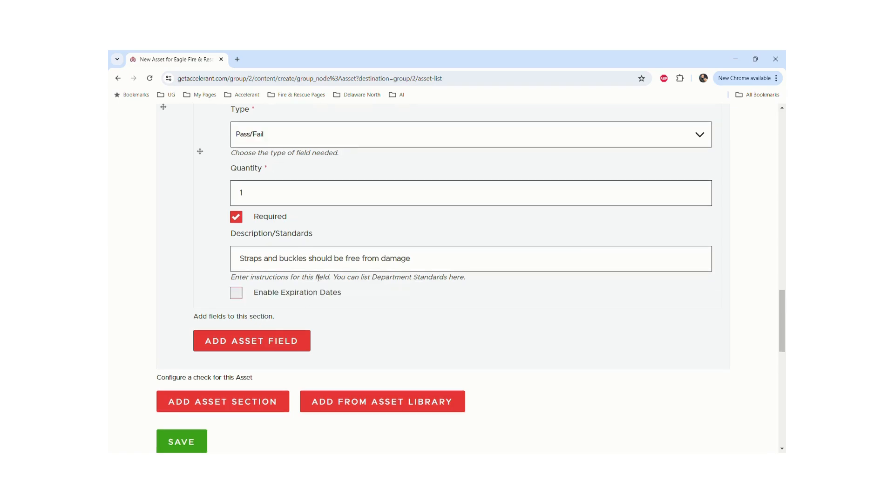
Add the reusable SCBA section from the asset library to the asset check and unlink it from the library.
{"action": "scroll", "coordinate": [326, 280], "scroll_direction": "down", "scroll_amount": 3}
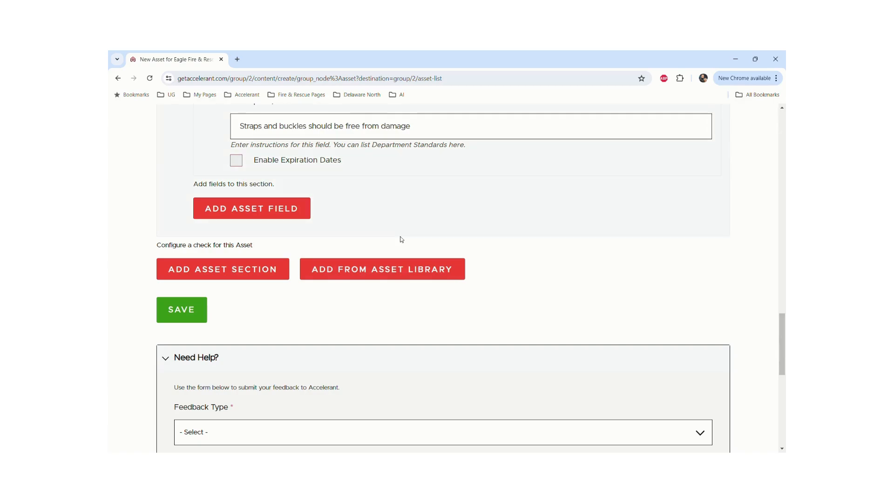
{"action": "left_click", "coordinate": [379, 265]}
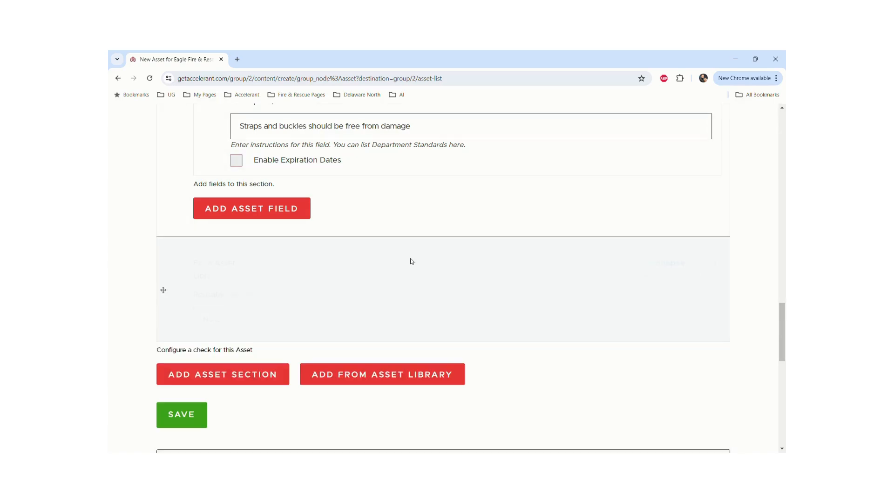
{"action": "scroll", "coordinate": [412, 260], "scroll_direction": "down", "scroll_amount": 1}
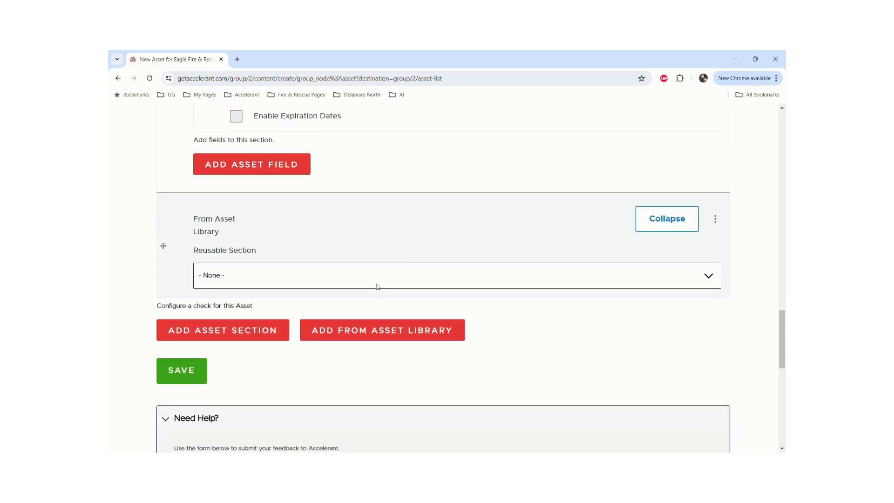
{"action": "left_click", "coordinate": [232, 308]}
{"action": "left_click", "coordinate": [716, 219]}
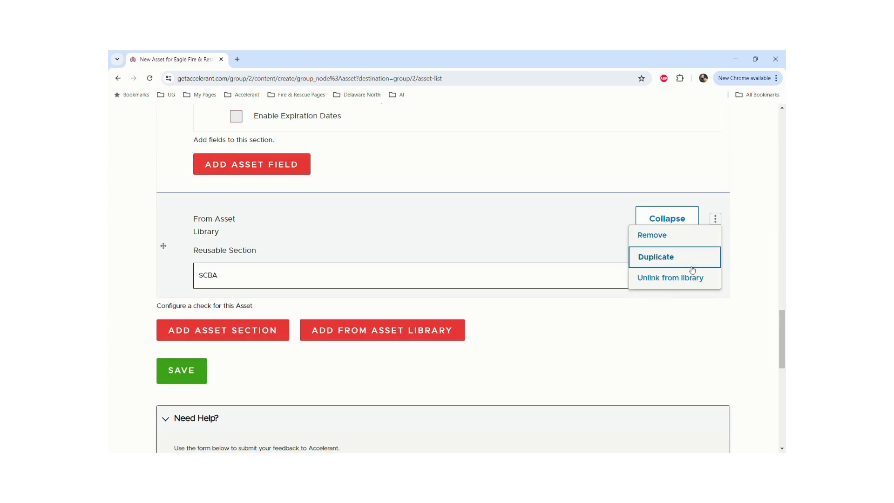
{"action": "left_click", "coordinate": [685, 279]}
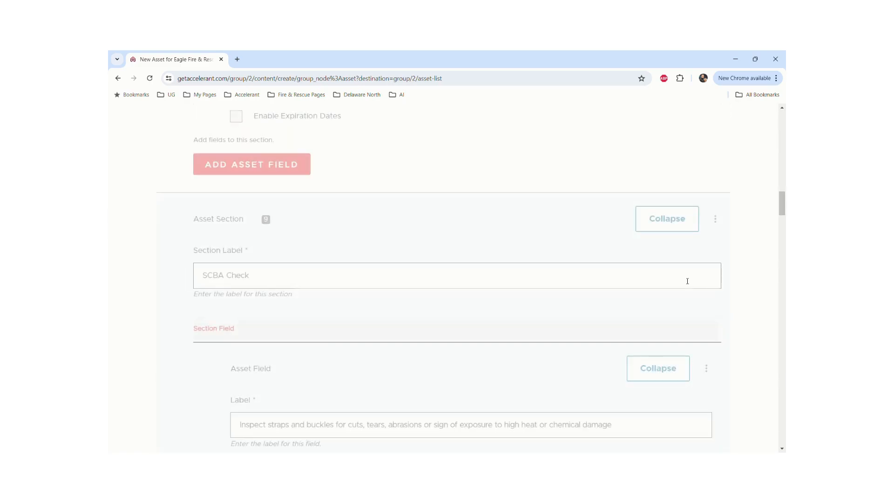
Review the asset fields of the unlinked SCBA Check section, and return to the start of the asset form.
{"action": "scroll", "coordinate": [468, 270], "scroll_direction": "down", "scroll_amount": 2}
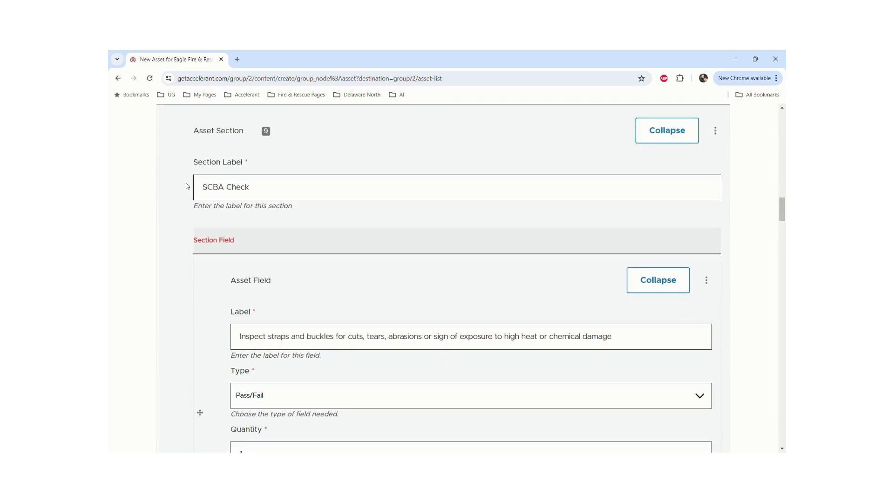
{"action": "scroll", "coordinate": [332, 247], "scroll_direction": "down", "scroll_amount": 4}
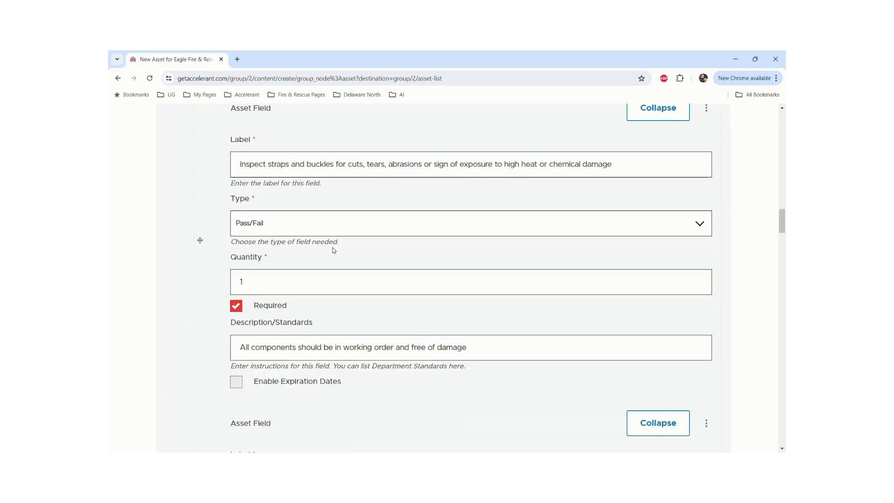
{"action": "scroll", "coordinate": [326, 242], "scroll_direction": "down", "scroll_amount": 6}
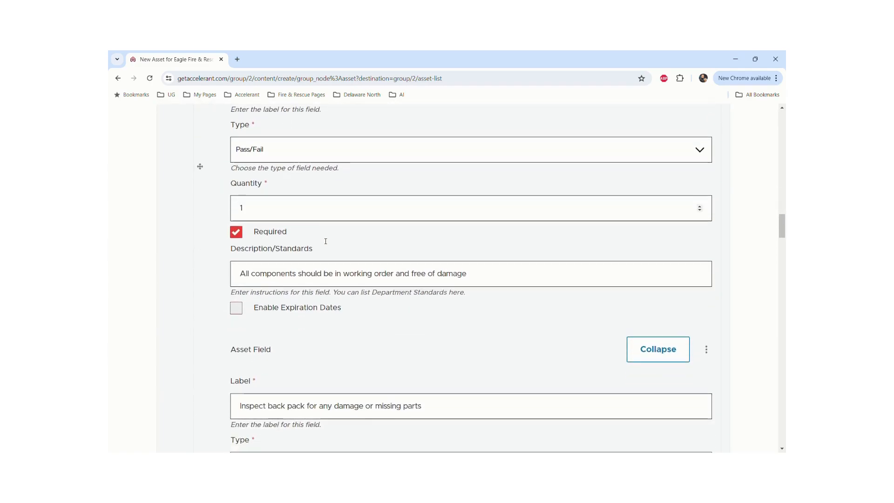
{"action": "scroll", "coordinate": [327, 239], "scroll_direction": "down", "scroll_amount": 5}
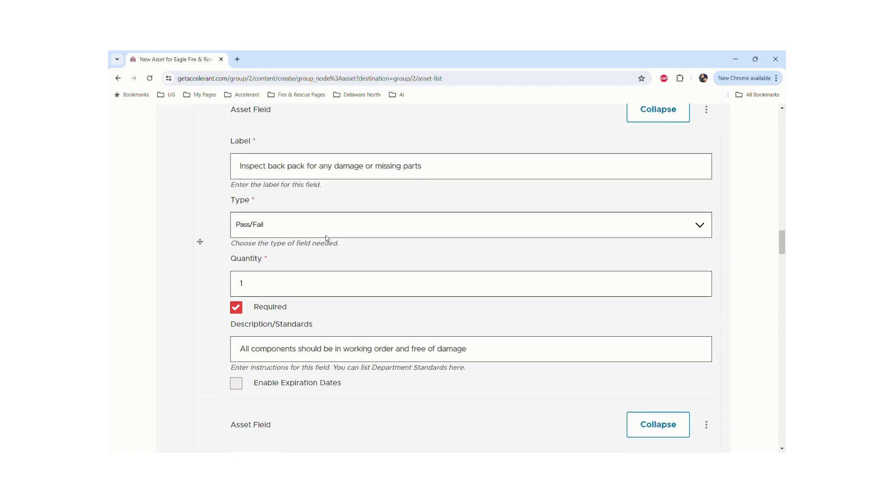
{"action": "scroll", "coordinate": [328, 238], "scroll_direction": "down", "scroll_amount": 8}
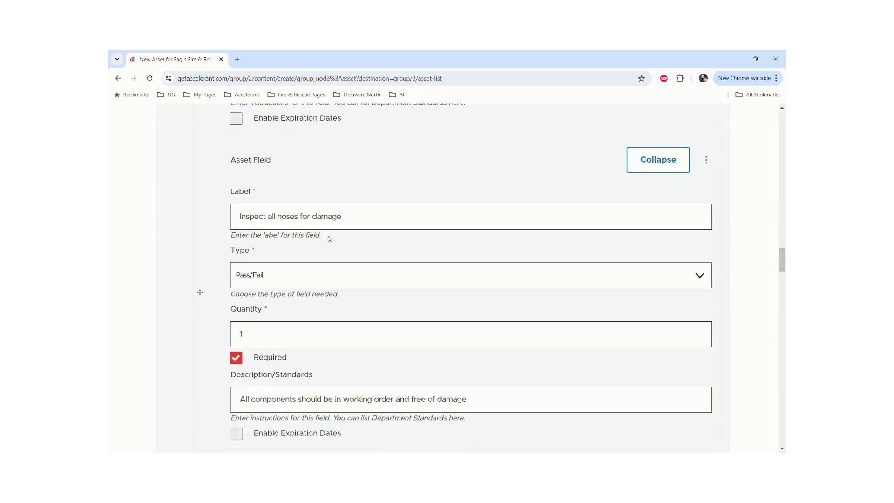
{"action": "scroll", "coordinate": [328, 238], "scroll_direction": "down", "scroll_amount": 7}
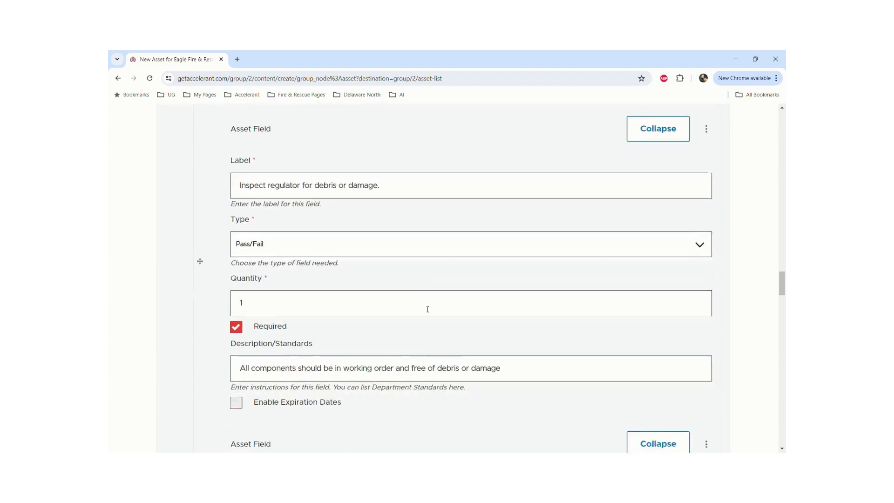
{"action": "left_click_drag", "start_coordinate": [782, 305], "coordinate": [785, 409]}
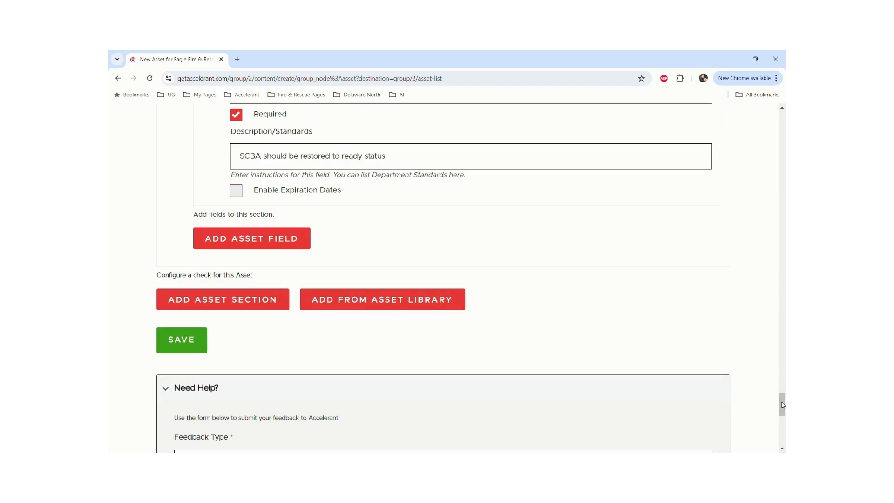
{"action": "left_click_drag", "start_coordinate": [782, 404], "coordinate": [782, 122]}
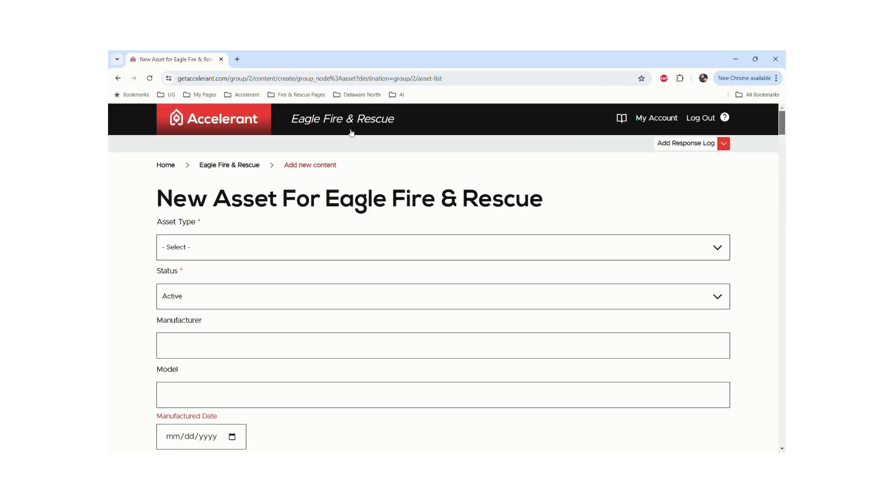
Leave the new asset form and open the Facepiece asset with custom ID M14 (Medium) from the asset list at its asset check.
{"action": "left_click", "coordinate": [215, 118]}
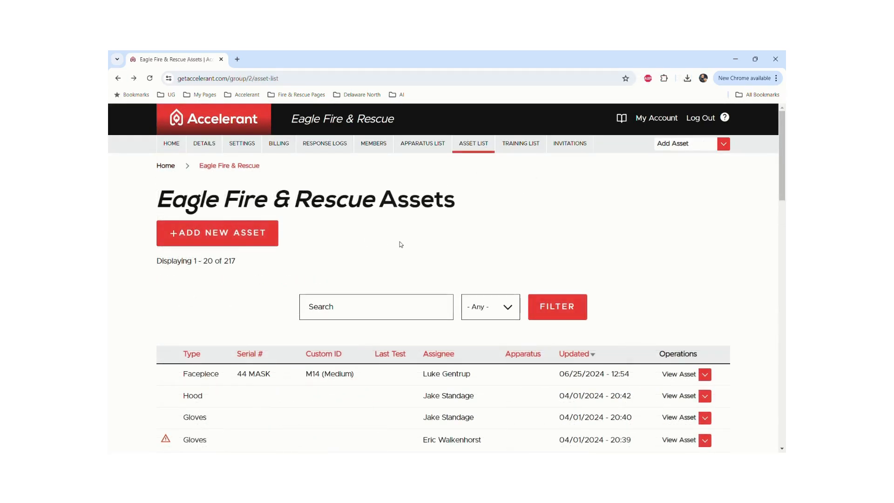
{"action": "left_click", "coordinate": [678, 377]}
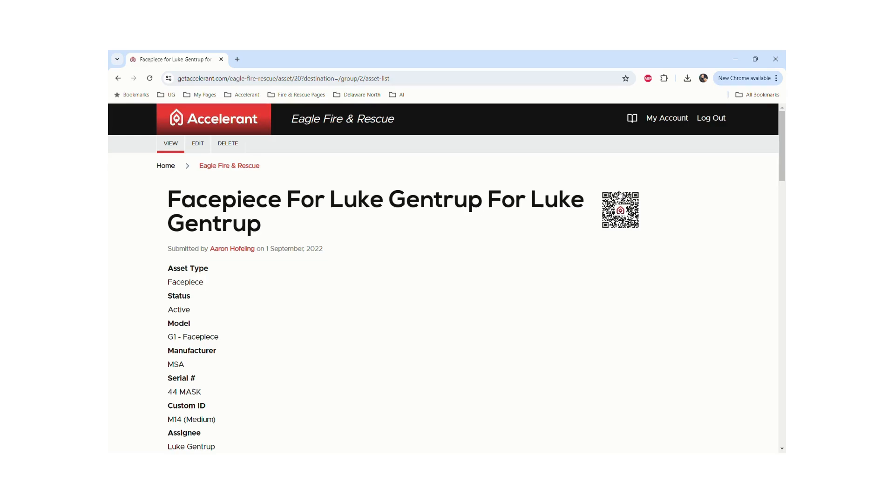
{"action": "left_click_drag", "start_coordinate": [780, 123], "coordinate": [784, 187]}
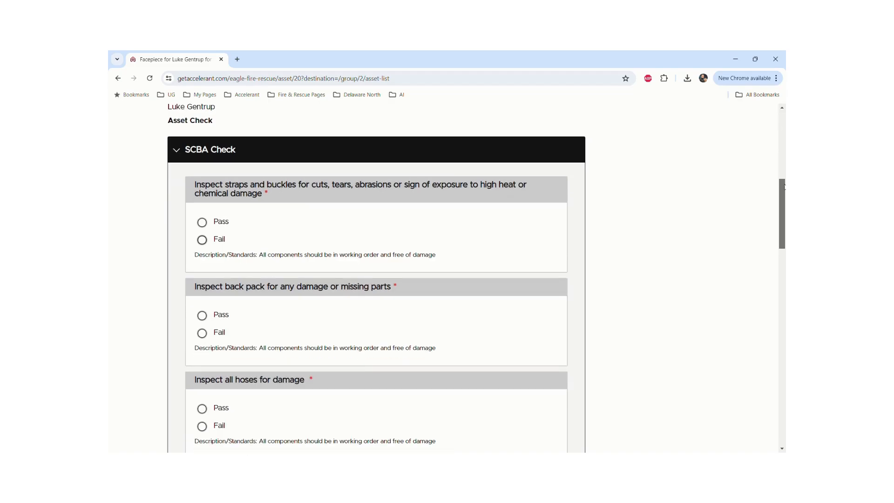
In the SCBA Check, mark the straps and buckles Pass, the back pack Fail, and the hoses, regulator and cylinder damage inspections Pass.
{"action": "left_click", "coordinate": [212, 223]}
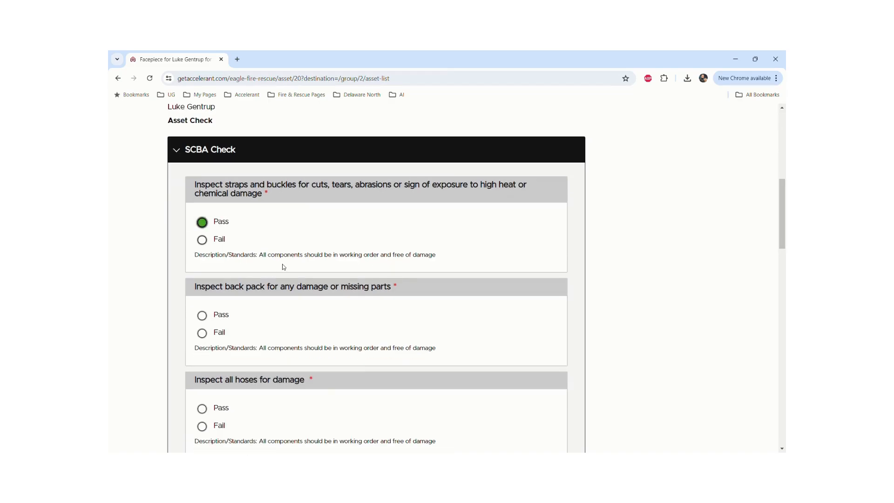
{"action": "left_click", "coordinate": [202, 332]}
{"action": "scroll", "coordinate": [386, 323], "scroll_direction": "down", "scroll_amount": 1}
{"action": "scroll", "coordinate": [385, 323], "scroll_direction": "down", "scroll_amount": 3}
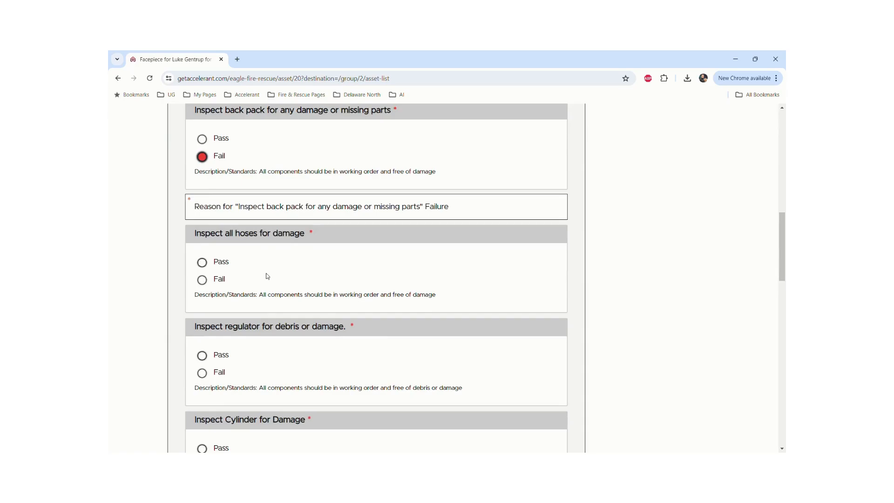
{"action": "left_click", "coordinate": [202, 262]}
{"action": "left_click", "coordinate": [202, 355]}
{"action": "scroll", "coordinate": [205, 356], "scroll_direction": "down", "scroll_amount": 3}
{"action": "left_click", "coordinate": [202, 317]}
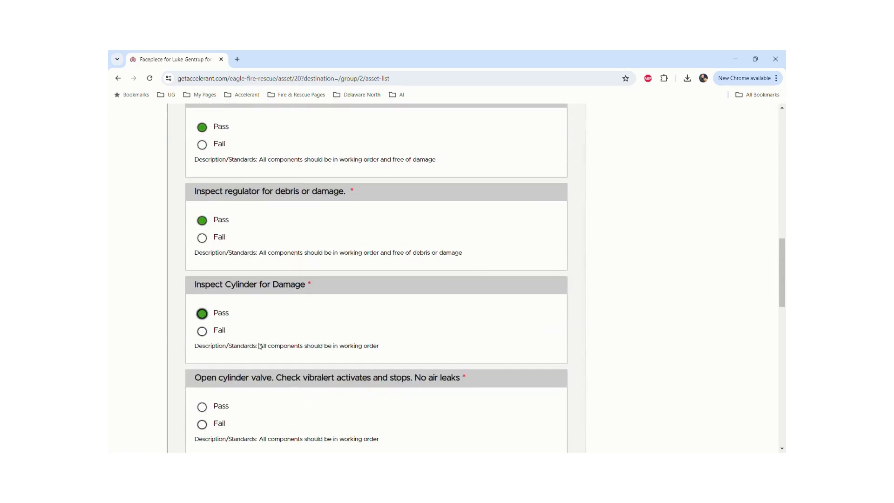